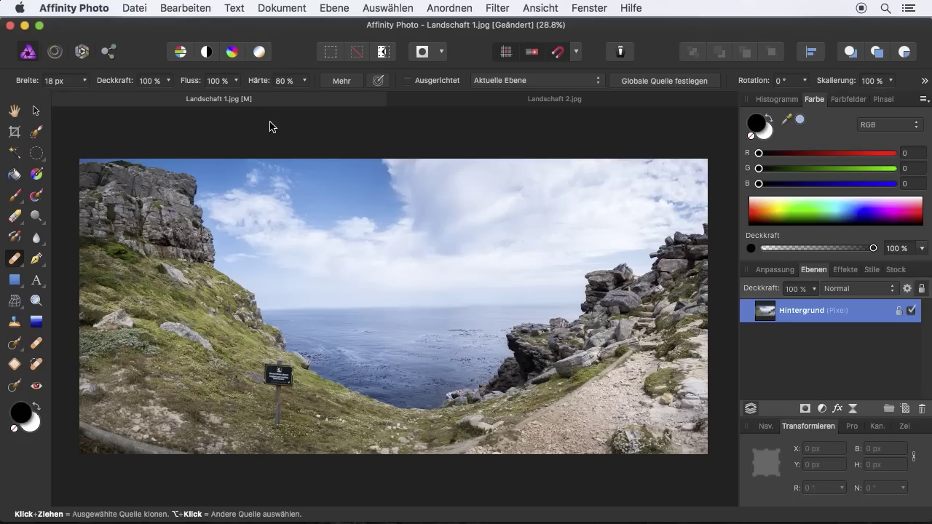
Look over both photos, then zoom in and frame the signpost on the coastal photo
left_click(493, 102)
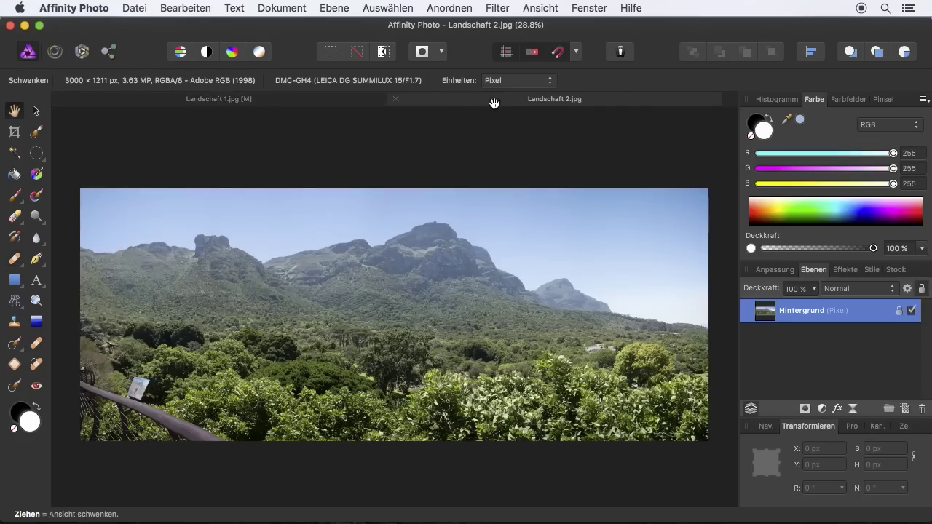
left_click(230, 102)
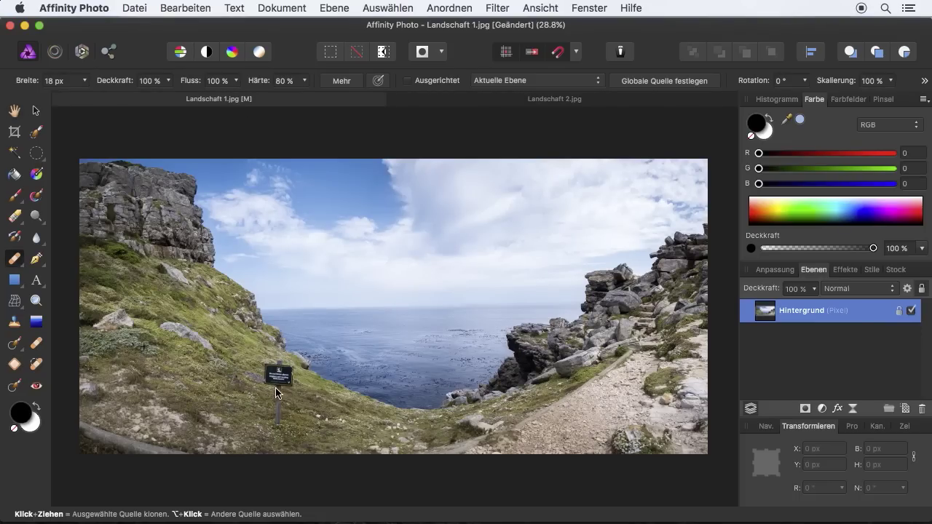
key("ctrl+plus")
left_click_drag(270, 394, 547, 189)
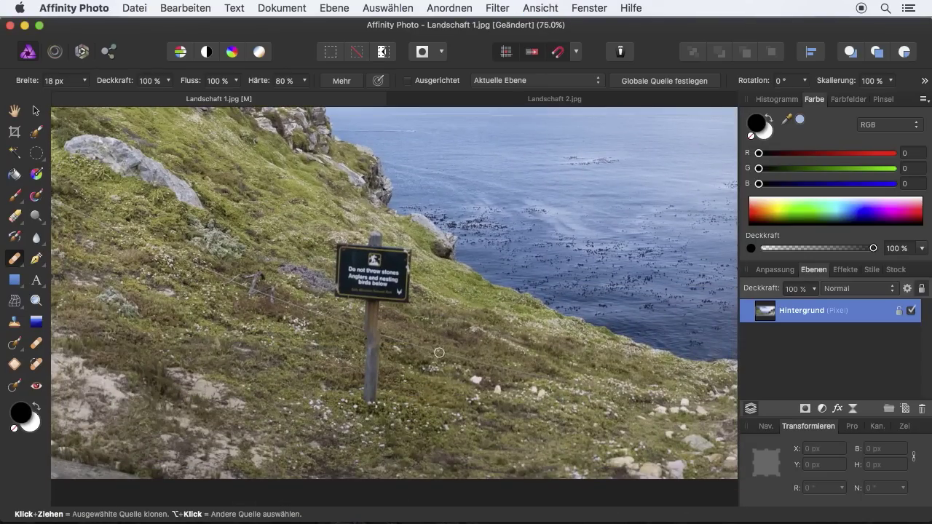
key("ctrl+0")
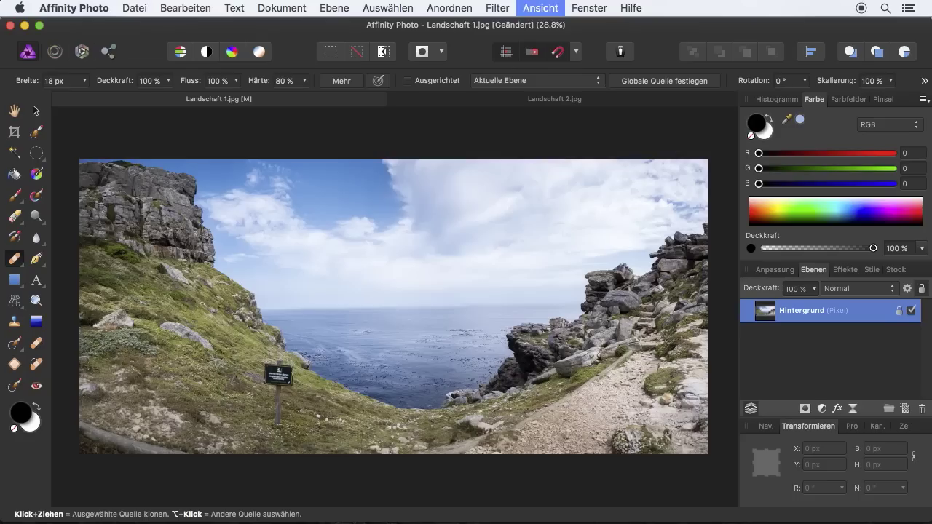
left_click(576, 100)
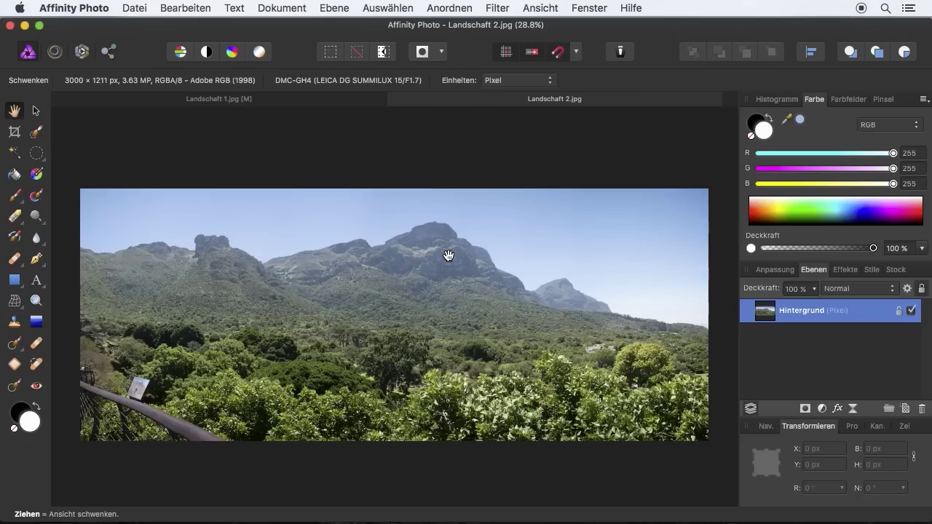
left_click(242, 106)
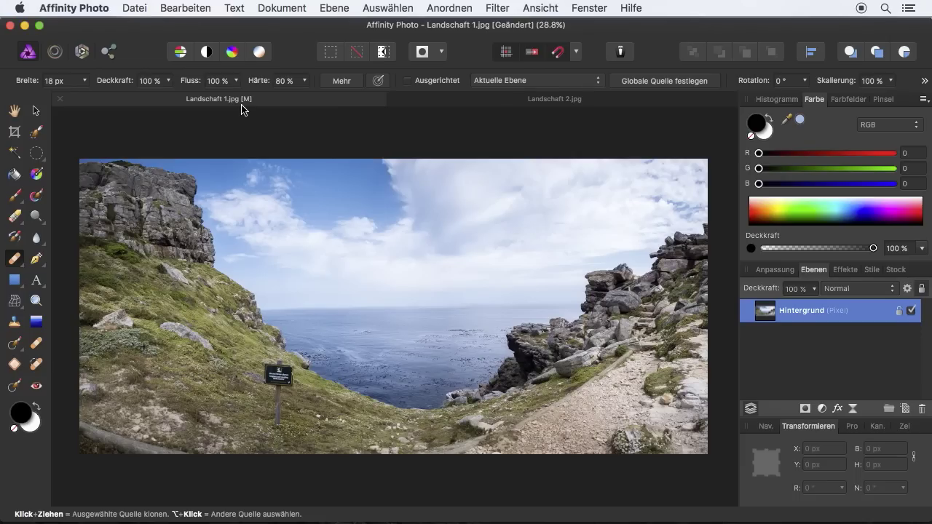
key("super+plus")
key("super+plus")
left_click_drag(284, 375, 527, 184)
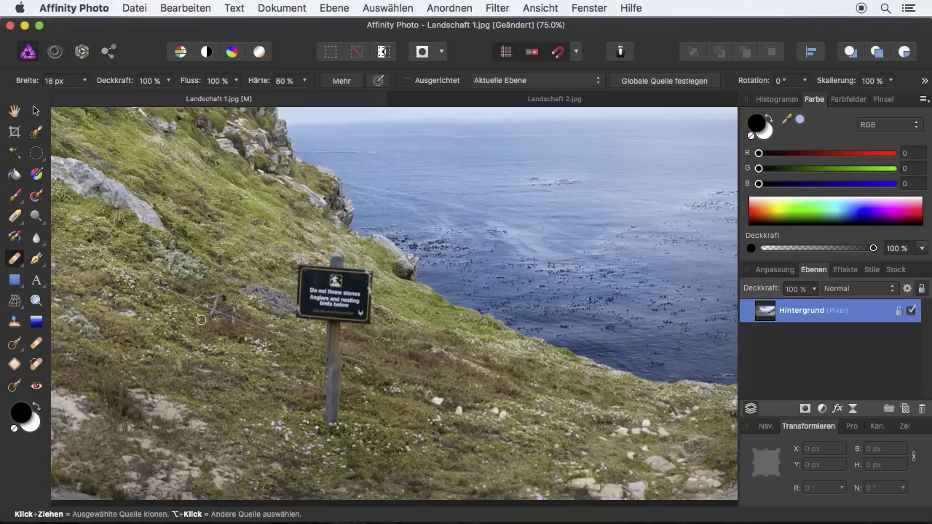
Select the Clone Brush and set its width to 55 px and hardness to 23%
left_click(13, 324)
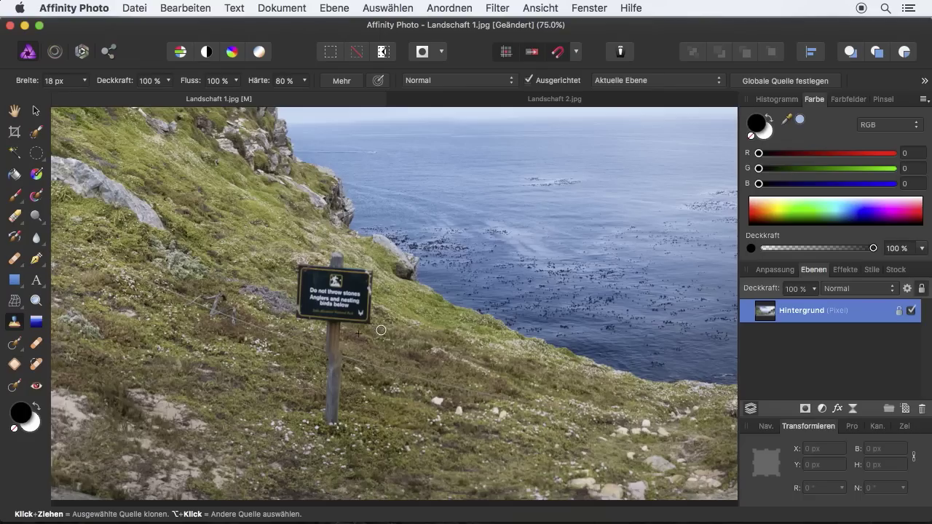
left_click(84, 80)
left_click_drag(84, 102, 106, 104)
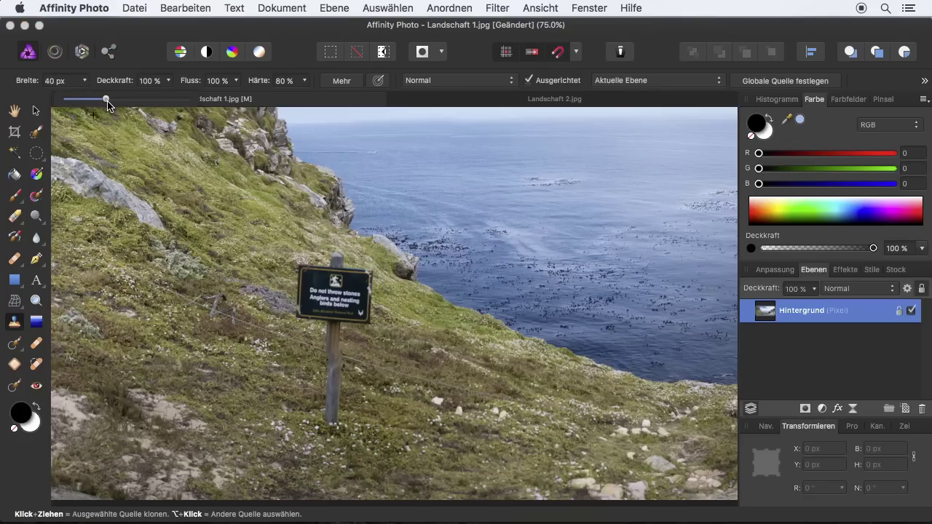
left_click(306, 80)
left_click_drag(301, 98, 232, 106)
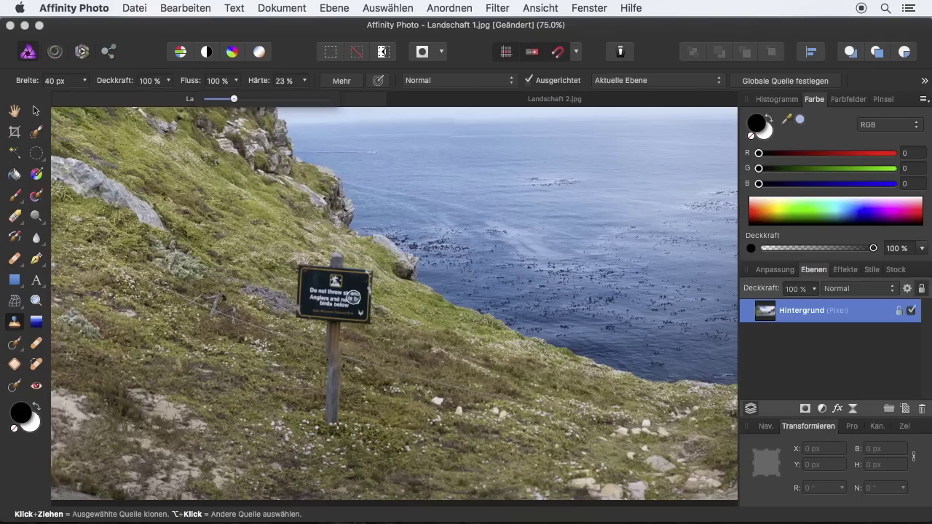
left_click(61, 81)
left_click(85, 81)
left_click_drag(86, 98, 95, 98)
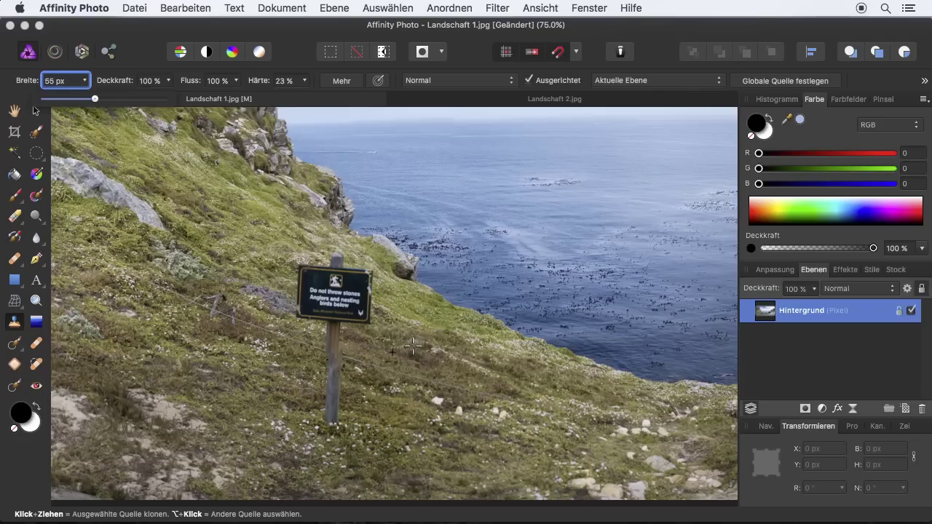
Clone grass over the sign's left part and upper post, undoing two unwanted strokes
left_click_drag(366, 321, 366, 297)
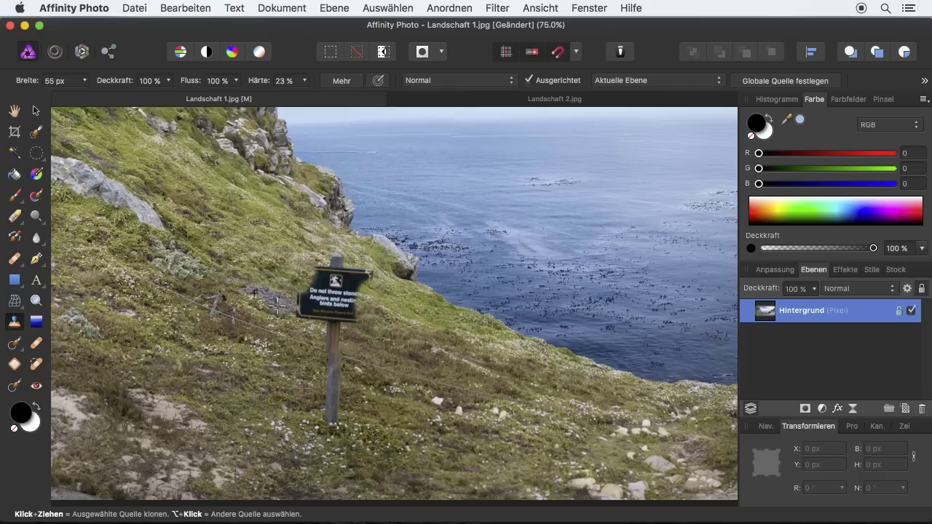
left_click_drag(276, 306, 299, 297)
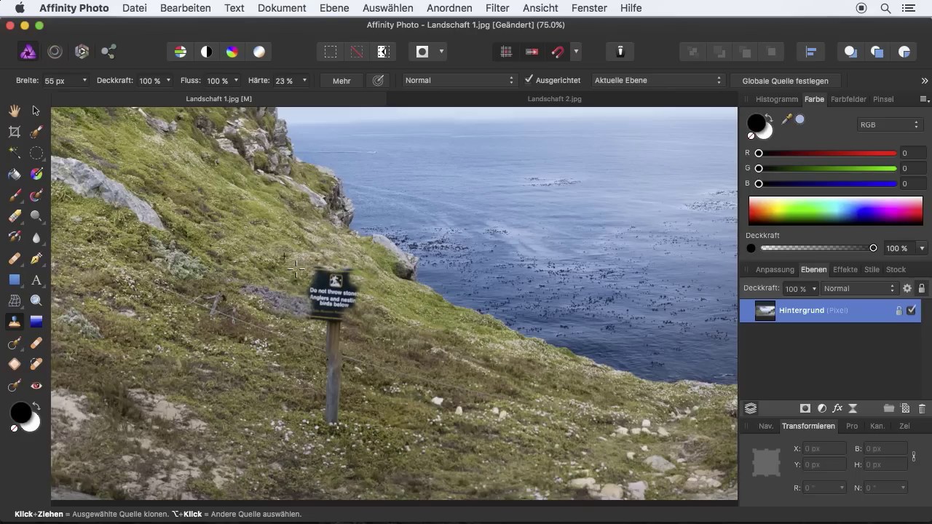
left_click(281, 286, "alt")
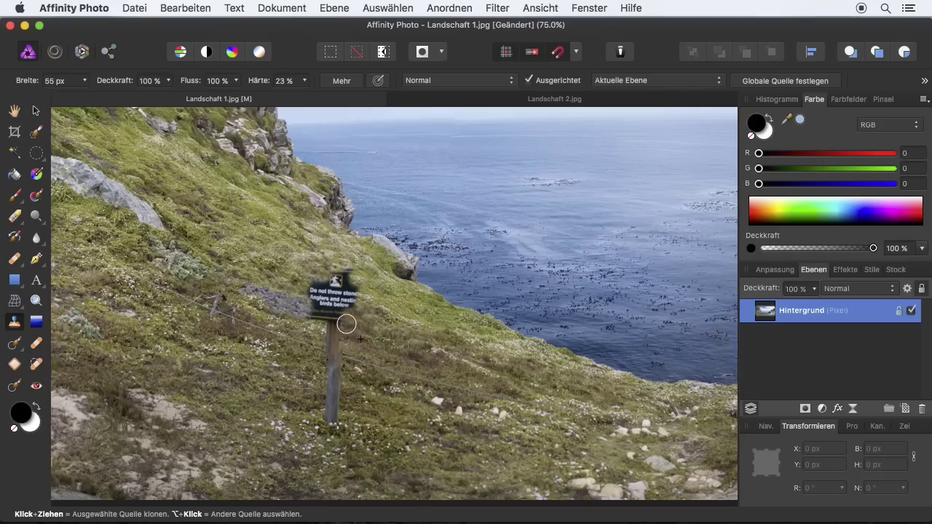
mouse_move(334, 320)
left_mouse_down()
mouse_move(362, 296)
mouse_move(356, 284)
left_mouse_up()
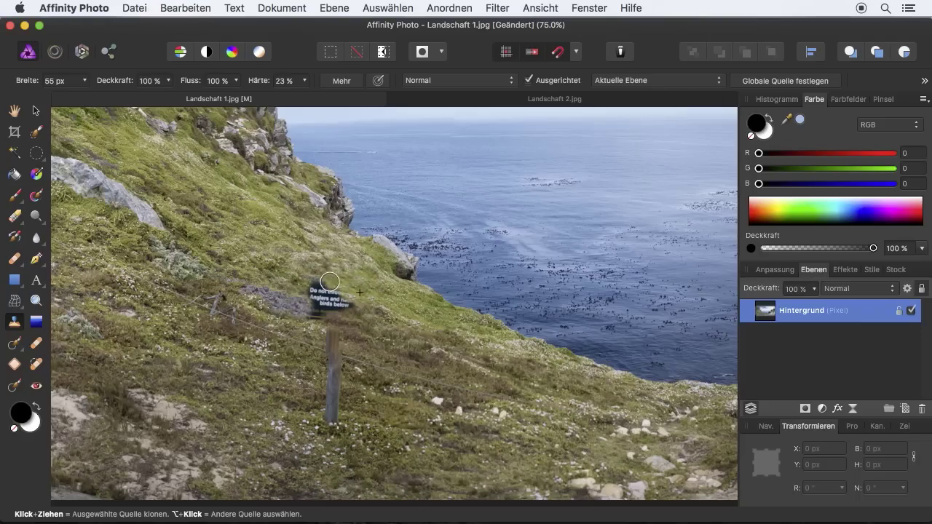
key("super+z")
left_click_drag(304, 291, 320, 289)
key("super+z")
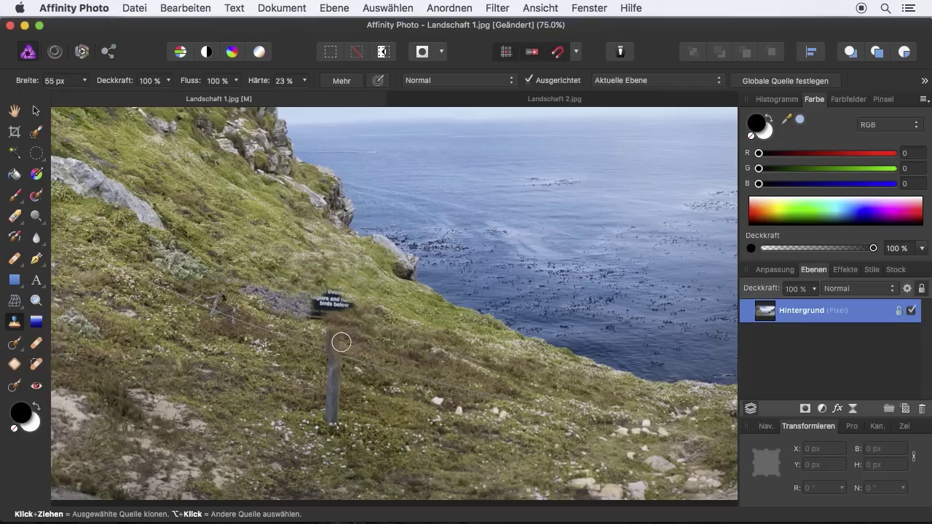
left_click_drag(306, 331, 311, 330)
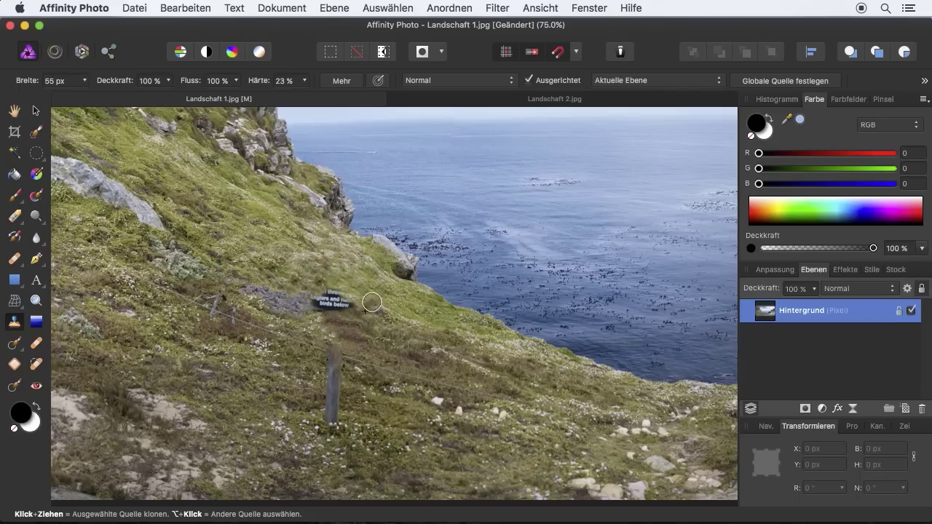
Clone grass over the sign's remaining text and the rest of the signboard
left_click(284, 299, "alt")
left_click_drag(324, 294, 292, 309)
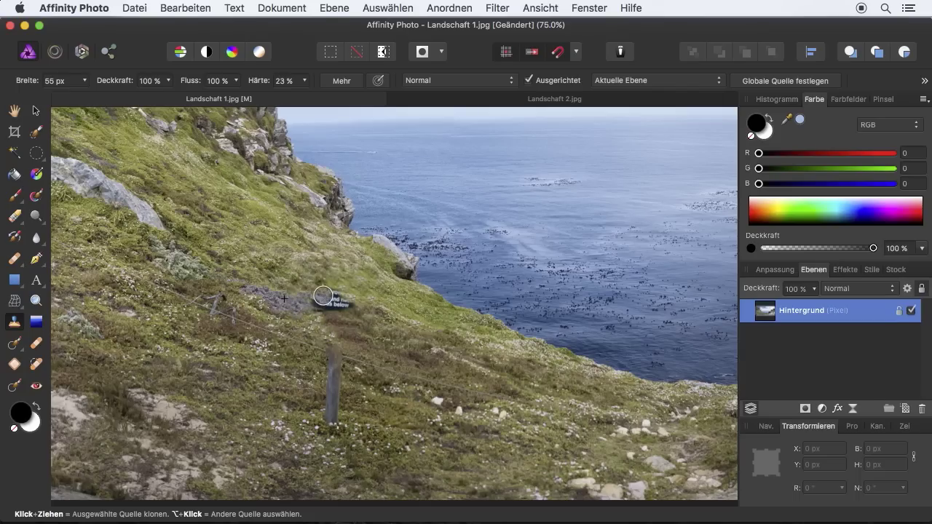
left_click(300, 325, "alt")
left_click_drag(320, 307, 326, 305)
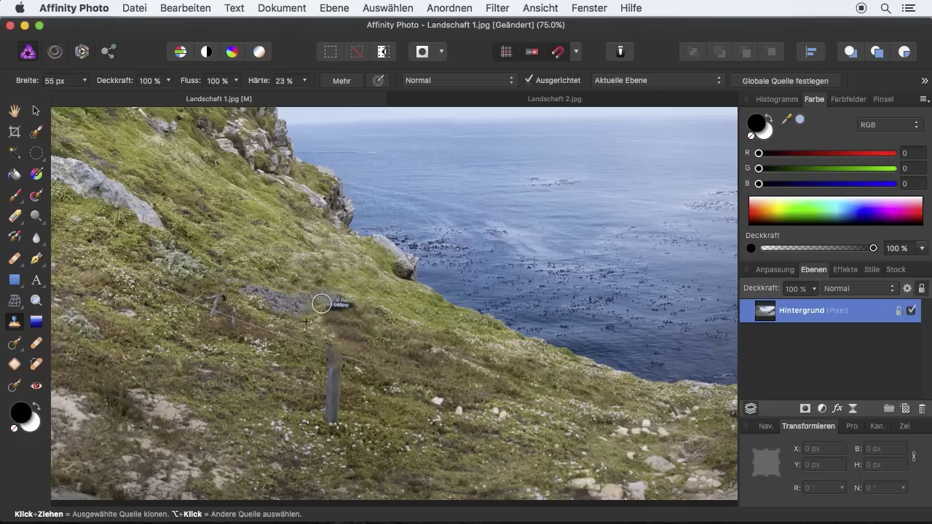
left_click_drag(343, 306, 339, 304)
Blend ground texture where the sign stood and touch up the grass beside the post
left_click(362, 314, "alt")
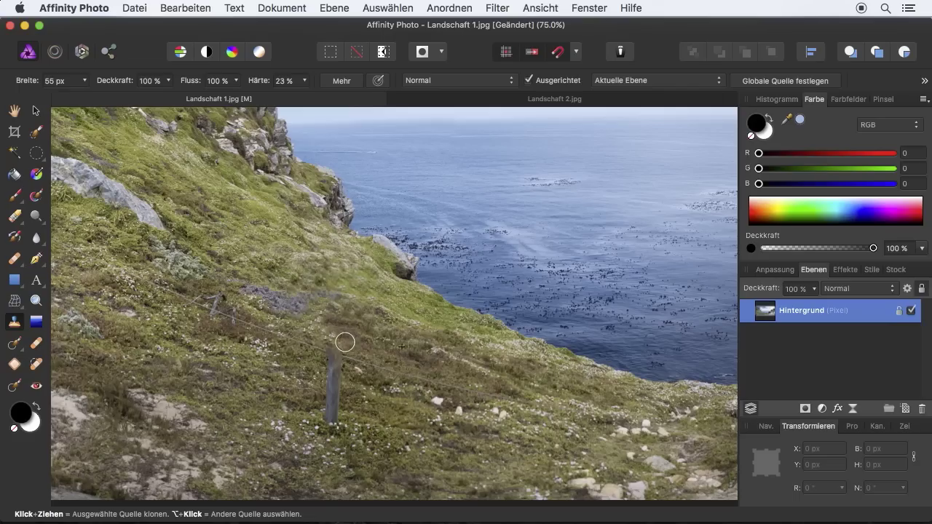
left_click(292, 329, "alt")
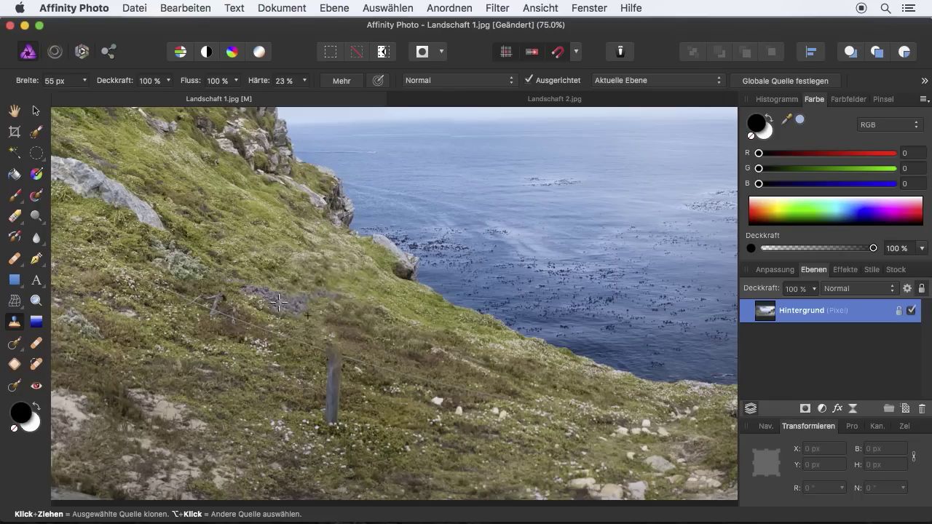
left_click_drag(321, 296, 314, 318)
left_click_drag(260, 290, 304, 302)
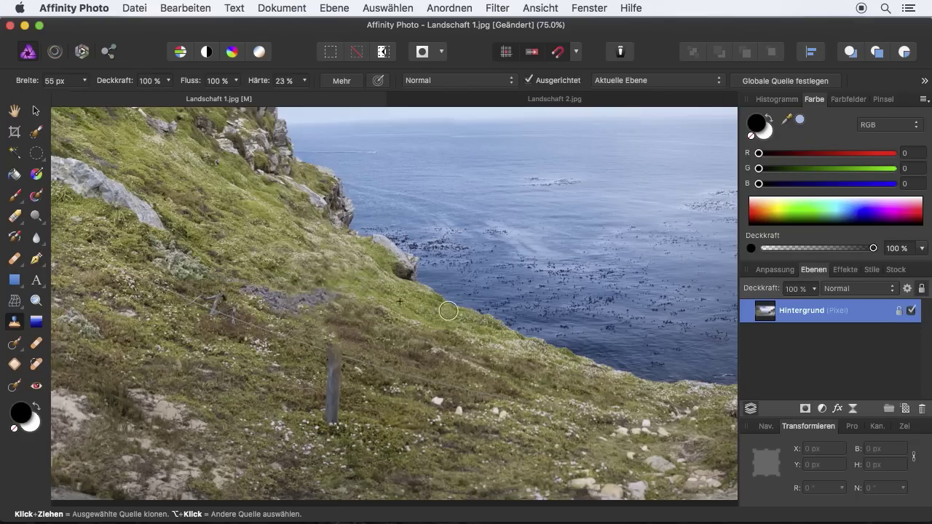
left_click(307, 330, "alt")
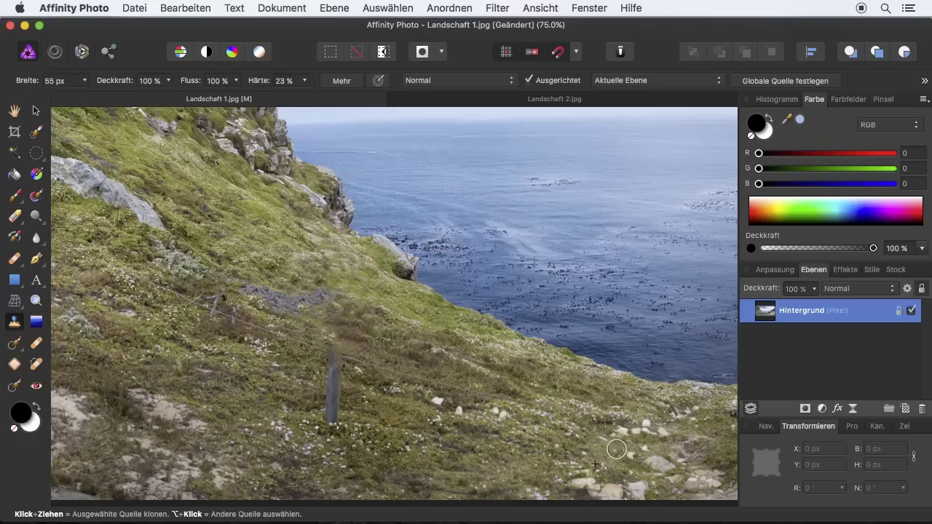
scroll(474, 342, "down", 5)
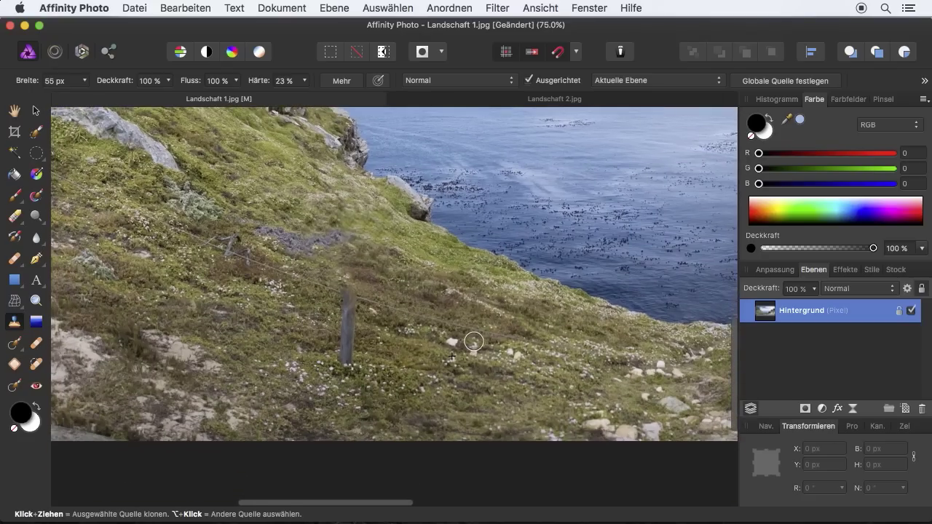
left_click_drag(351, 292, 344, 356)
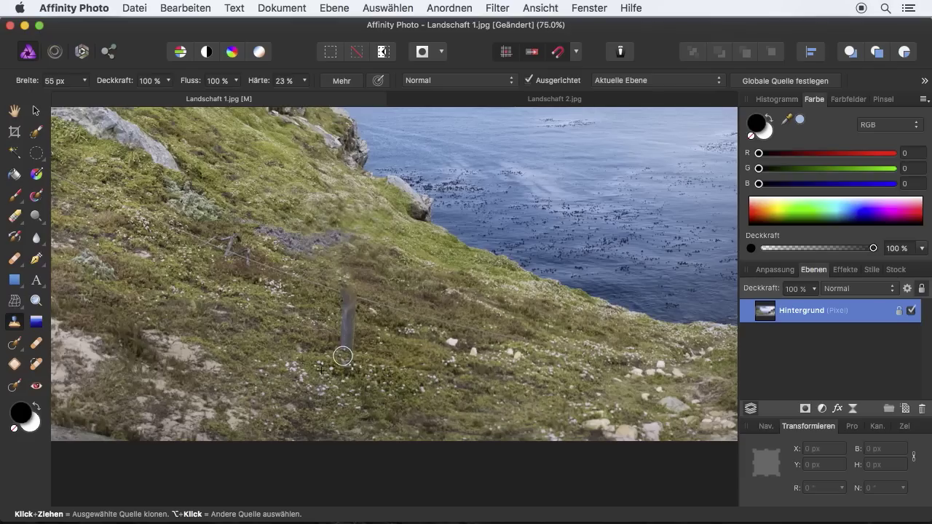
left_click(333, 313)
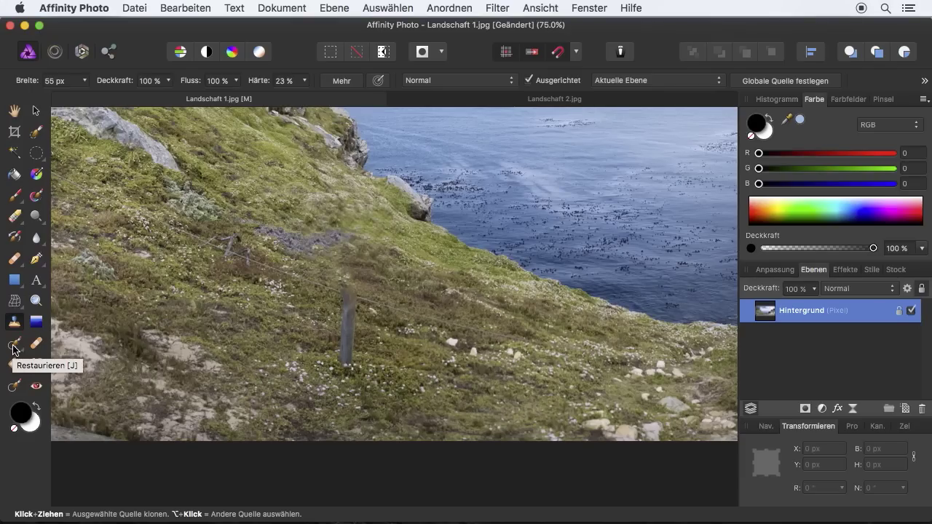
Paint over the wooden post with the Inpainting Brush so grass fills its spot
left_click(16, 391)
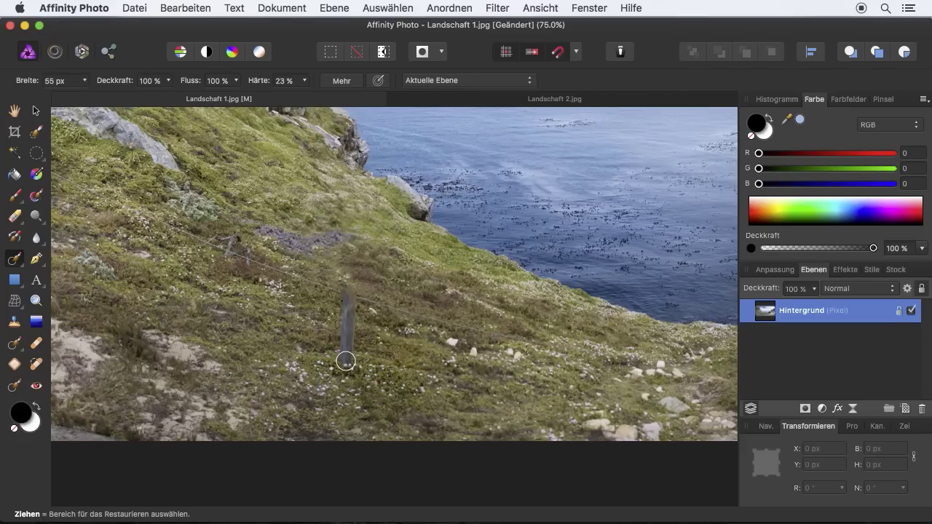
mouse_move(346, 361)
left_mouse_down()
mouse_move(345, 292)
mouse_move(345, 369)
left_mouse_up()
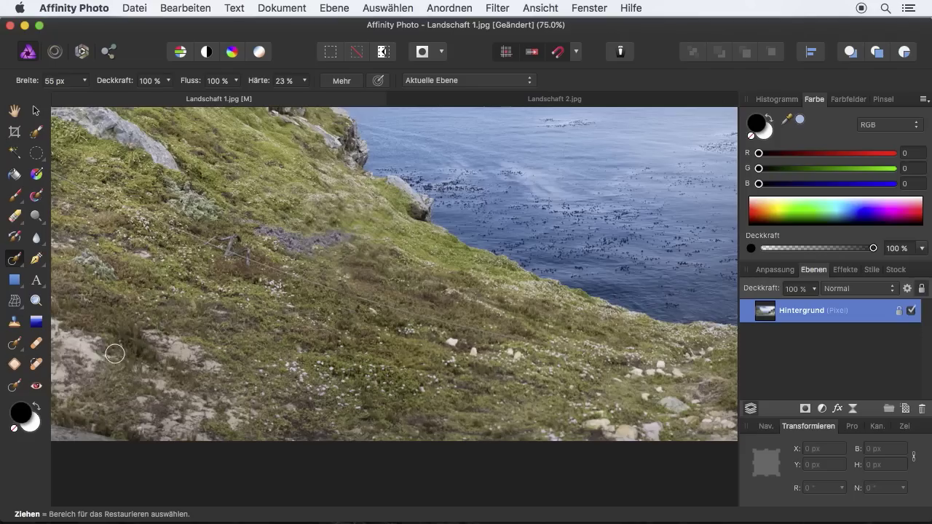
Select the Healing Brush tool
left_click(36, 347)
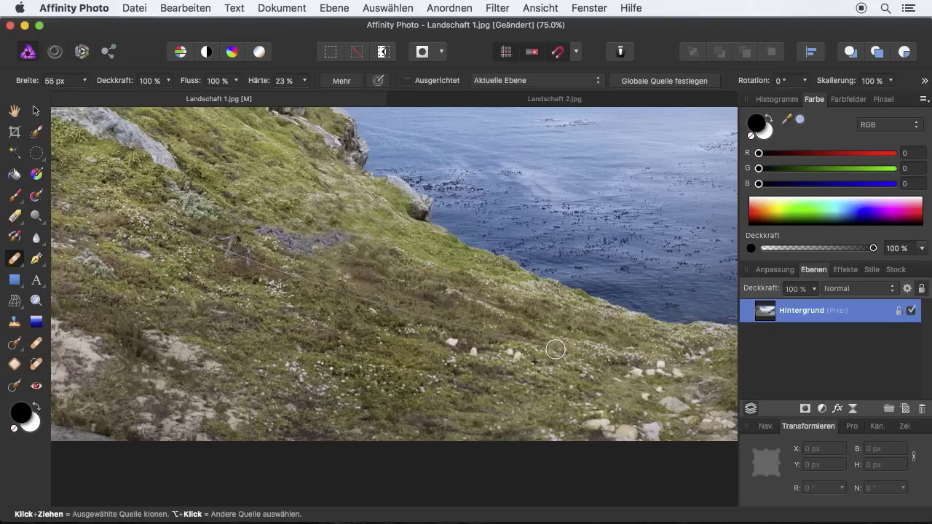
Reduce the brush width to about 25 px
left_click(85, 80)
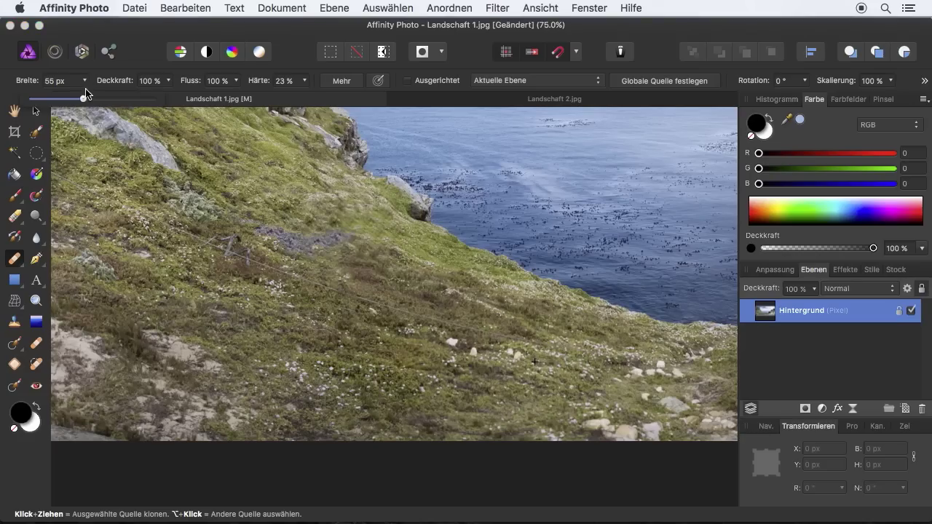
left_click_drag(84, 101, 51, 101)
left_click(85, 86)
left_click(82, 85)
left_click_drag(84, 99, 91, 100)
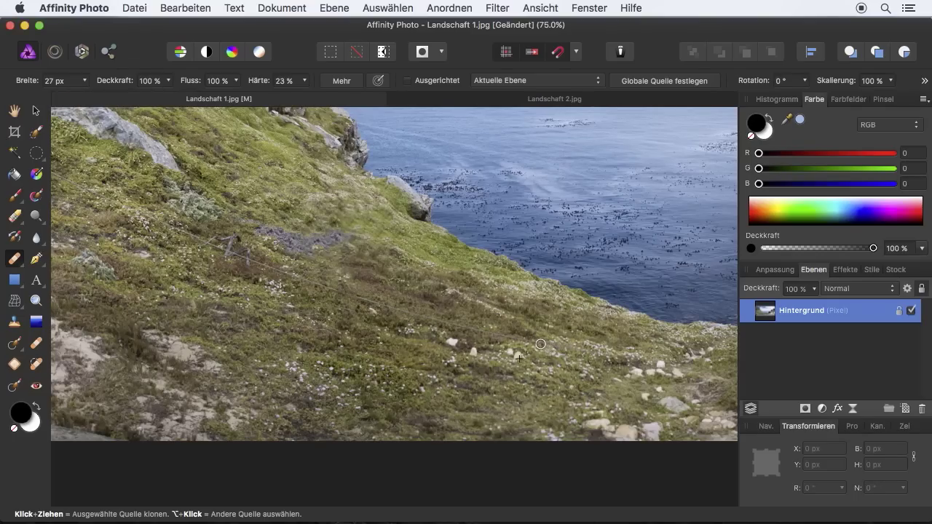
Heal two patches of the grassy slope from nearby source points
left_click(514, 355)
left_click_drag(509, 337, 474, 330)
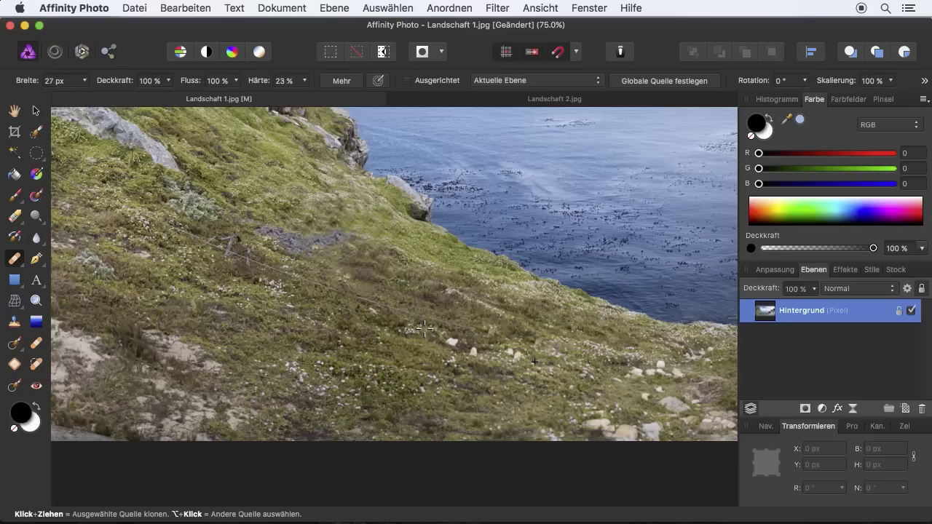
left_click(424, 328, "alt")
left_click_drag(472, 327, 400, 317)
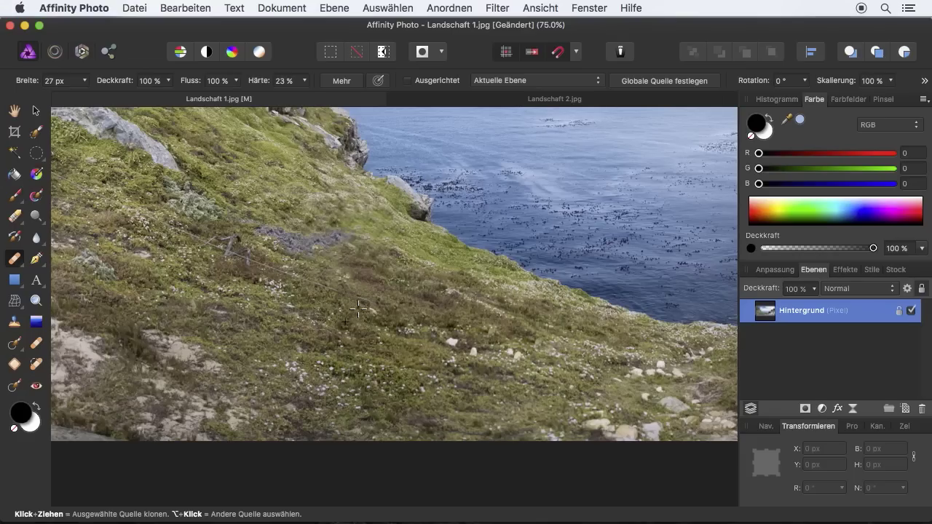
Clone grass over the fence wire and post remnants, sampling several nearby grass sources
left_click(327, 301, "alt")
left_click(310, 290, "alt")
left_click(311, 271, "alt")
left_click(260, 278, "alt")
left_click_drag(286, 273, 259, 263)
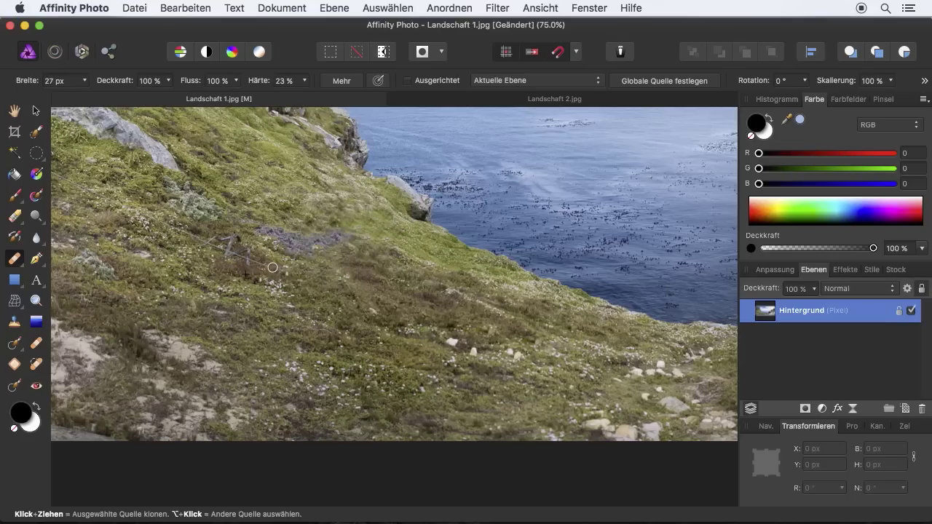
left_click(287, 285, "alt")
left_click(258, 260, "alt")
left_click_drag(247, 250, 218, 265)
left_click(213, 256, "alt")
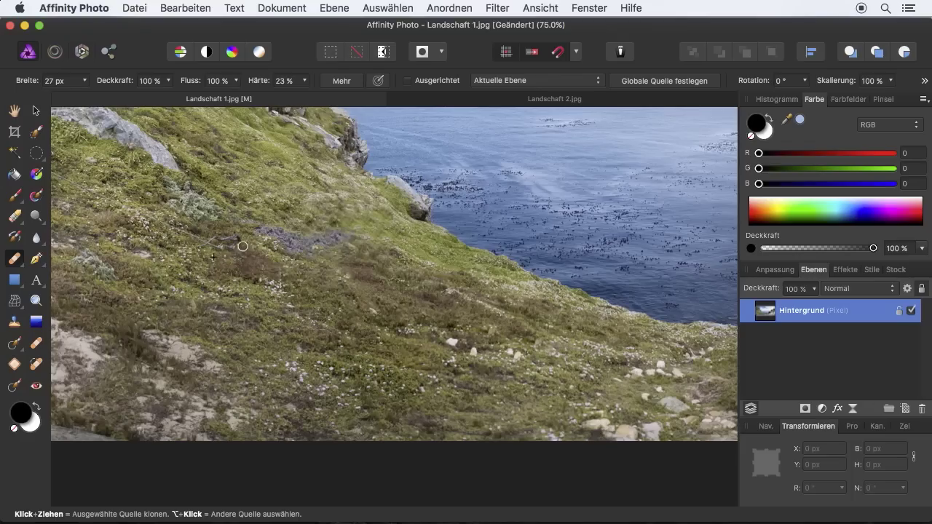
left_click(253, 243, "alt")
left_click(220, 230, "alt")
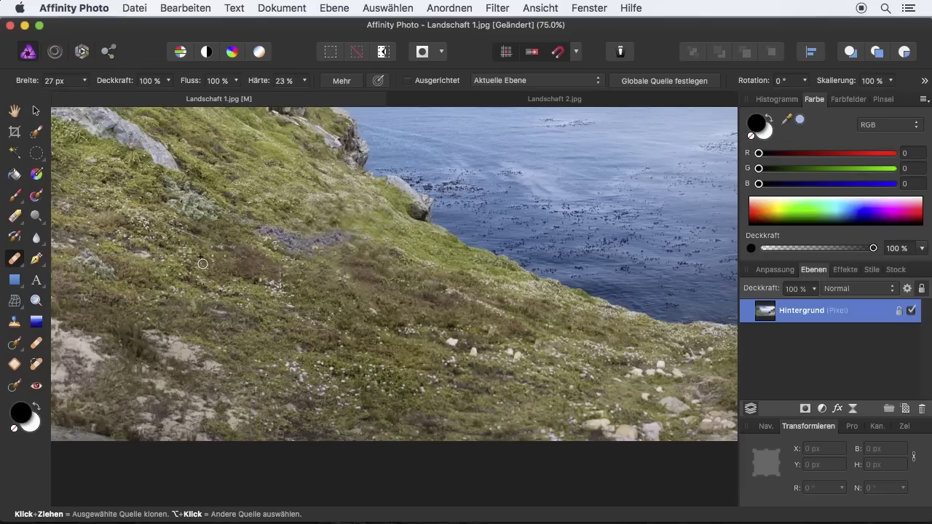
mouse_move(204, 265)
left_mouse_down()
mouse_move(322, 290)
mouse_move(422, 334)
left_mouse_up()
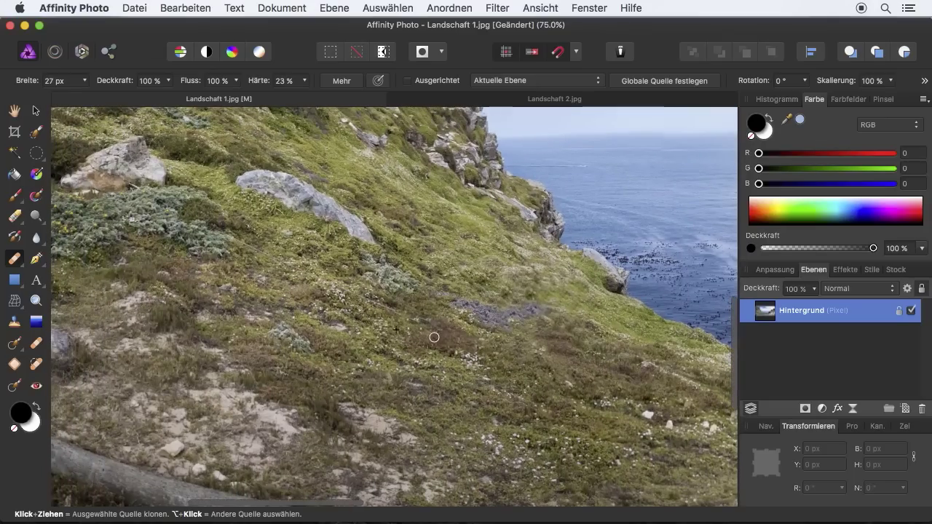
Clone grass over the remaining marks near the rock, then fit the image to the window
left_click(409, 331, "alt")
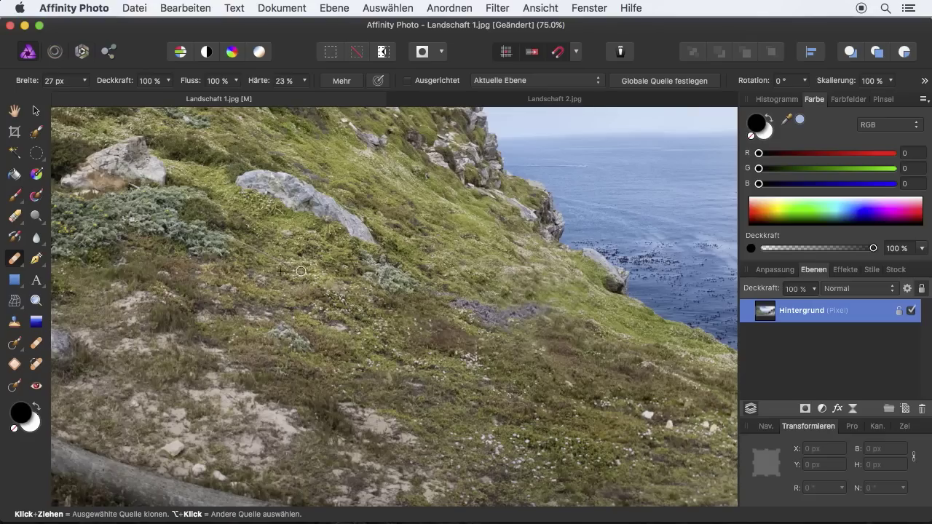
left_click(287, 257, "alt")
left_click(243, 261, "alt")
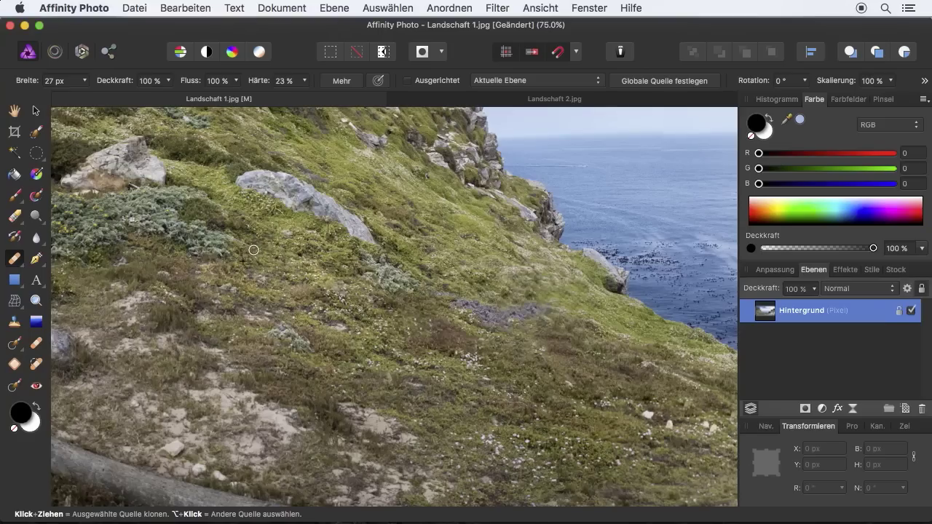
left_click(218, 227, "alt")
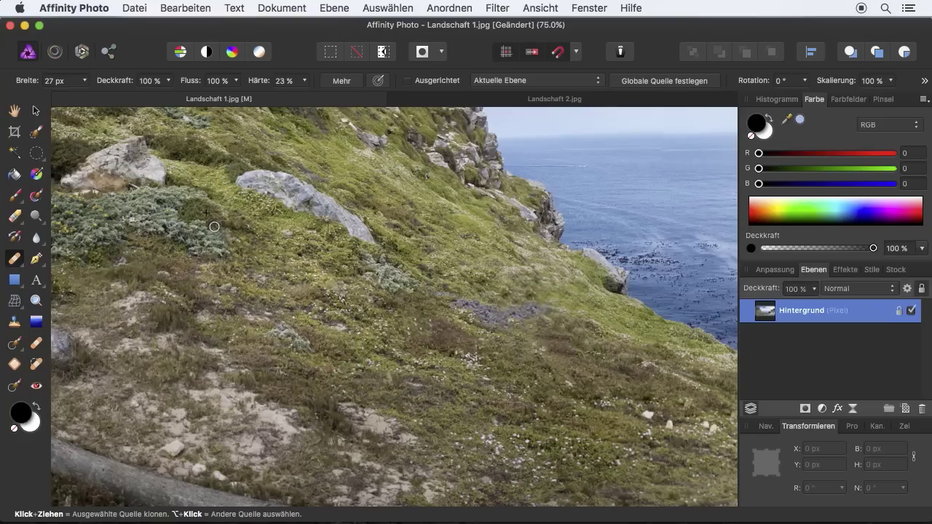
left_click(137, 182, "alt")
key("super+0")
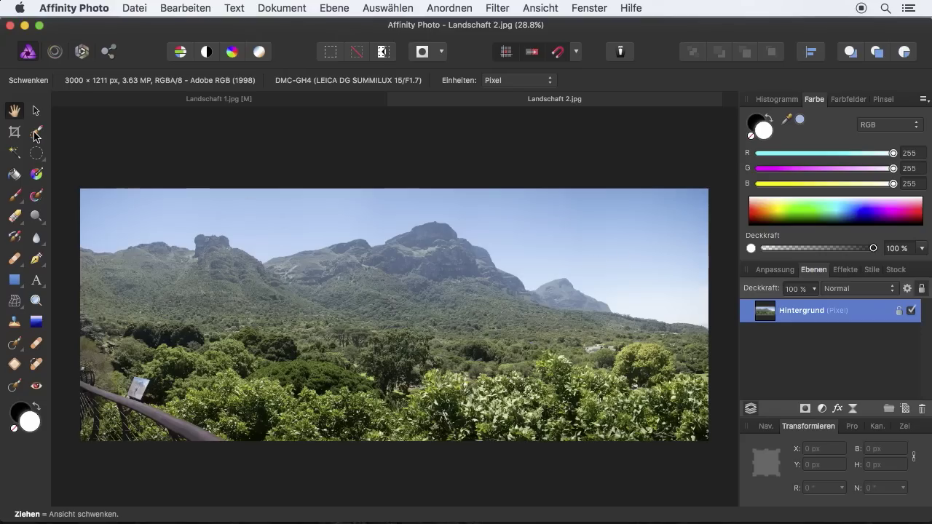
Paint a Selection Brush selection across the sky from left to right, down to the ridgeline
left_click(37, 135)
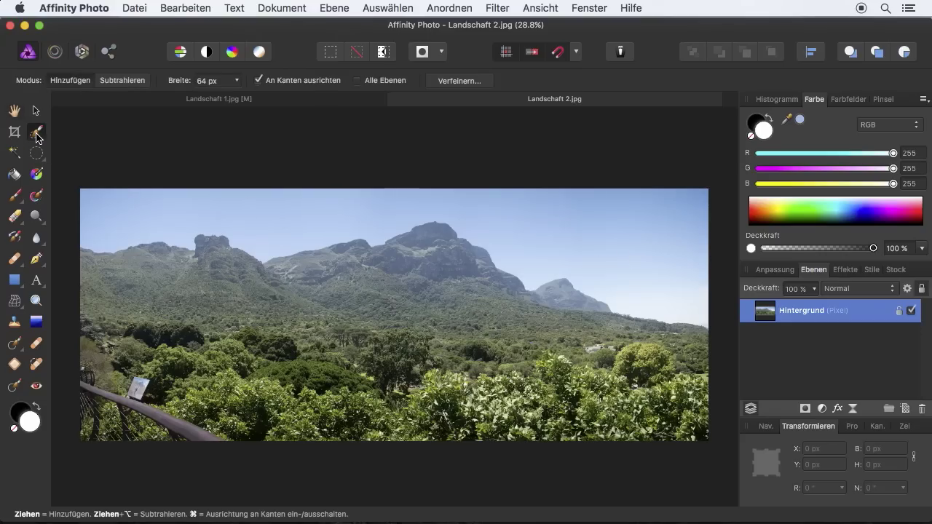
left_click_drag(102, 217, 400, 202)
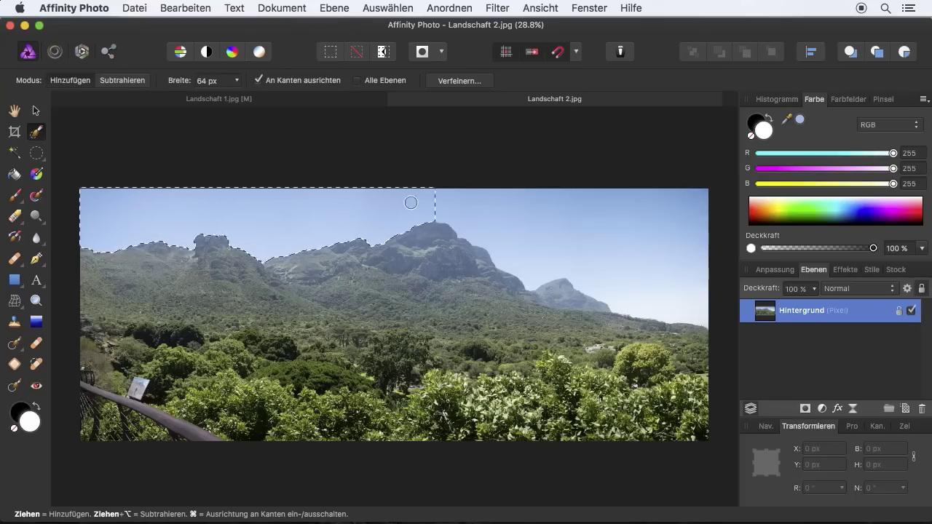
mouse_move(465, 215)
left_mouse_down()
mouse_move(524, 233)
mouse_move(546, 260)
mouse_move(525, 258)
mouse_move(561, 231)
mouse_move(493, 202)
mouse_move(575, 211)
mouse_move(572, 218)
mouse_move(593, 202)
mouse_move(700, 208)
mouse_move(718, 245)
mouse_move(696, 295)
mouse_move(692, 219)
mouse_move(663, 213)
mouse_move(556, 234)
mouse_move(693, 249)
mouse_move(692, 260)
left_mouse_up()
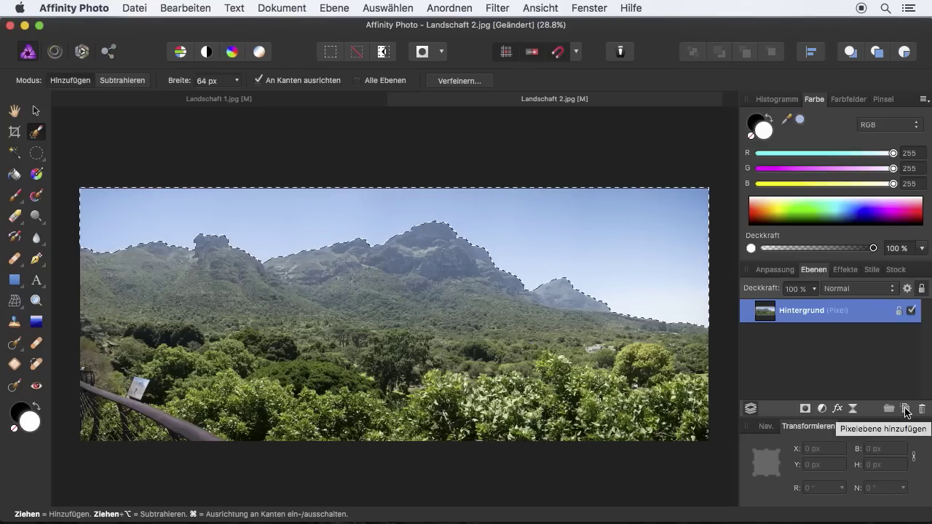
Add an empty pixel layer and sample the sky's light blue as the working colour
left_click(905, 410)
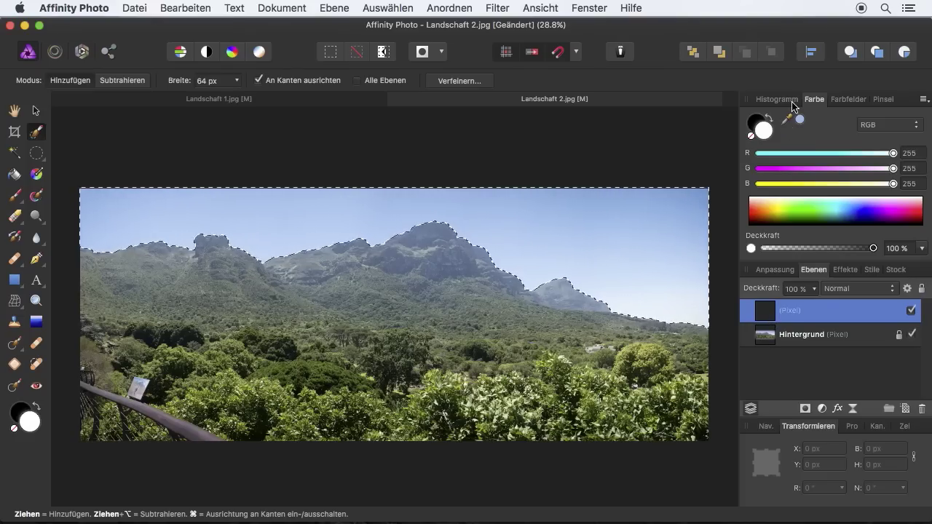
left_click(766, 100)
left_click(847, 100)
left_click(881, 100)
left_click(845, 100)
left_click(814, 99)
left_click_drag(787, 124, 479, 216)
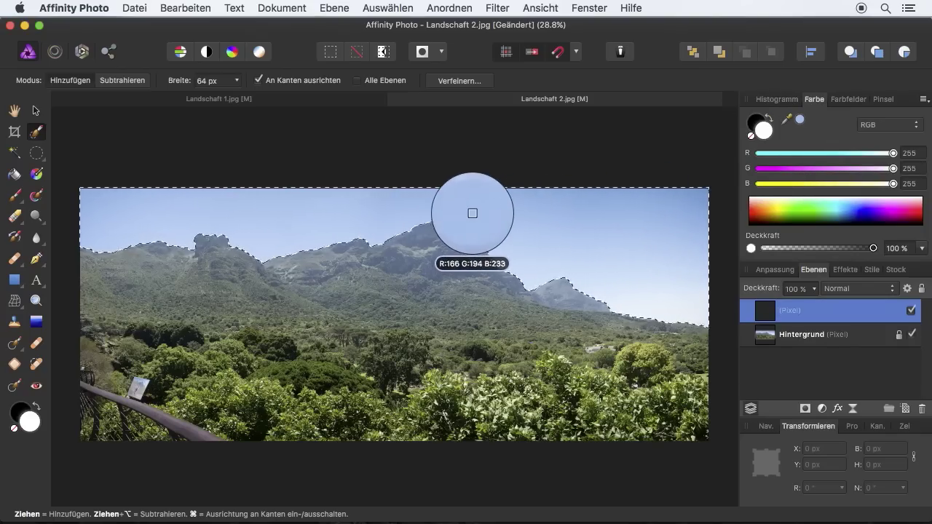
left_click_drag(478, 217, 458, 205)
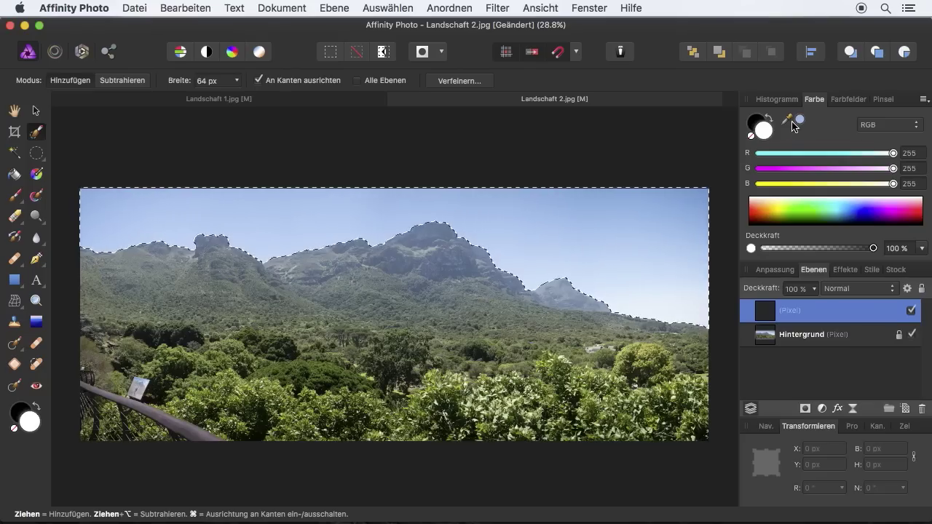
left_click_drag(799, 121, 611, 197)
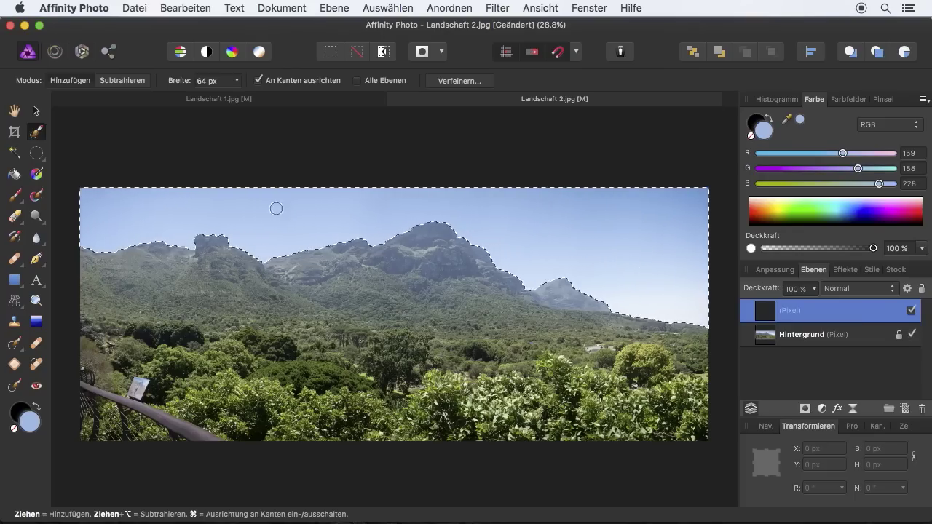
Flood-fill the sky selection with light blue, deselect, and toggle layer visibility to compare
left_click(14, 175)
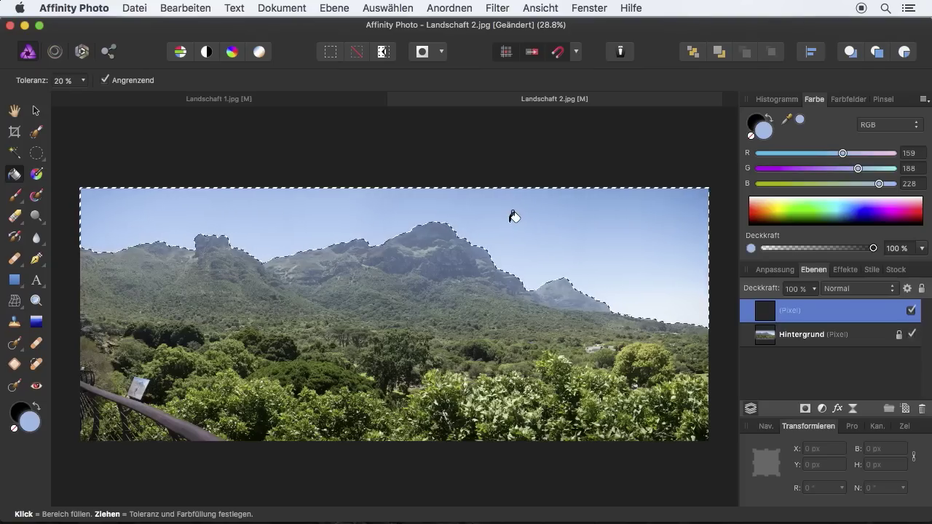
left_click(533, 214)
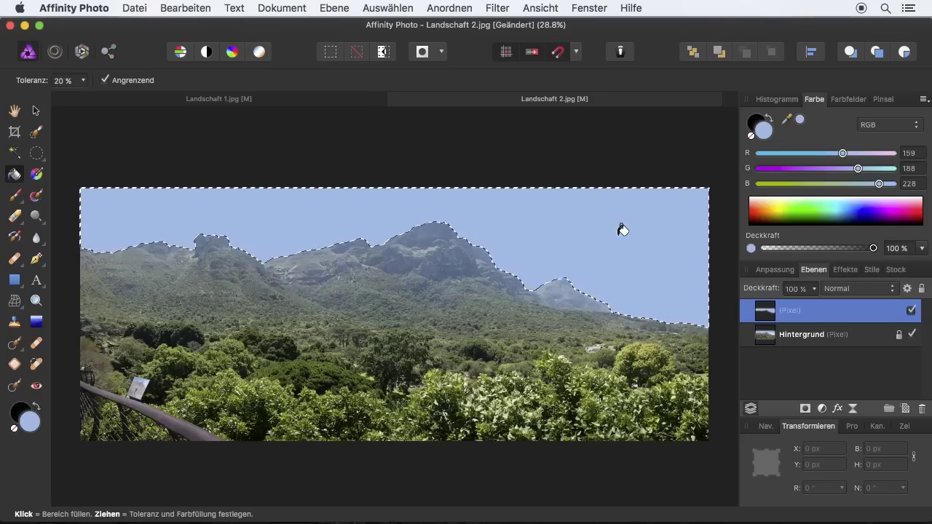
key("ctrl+d")
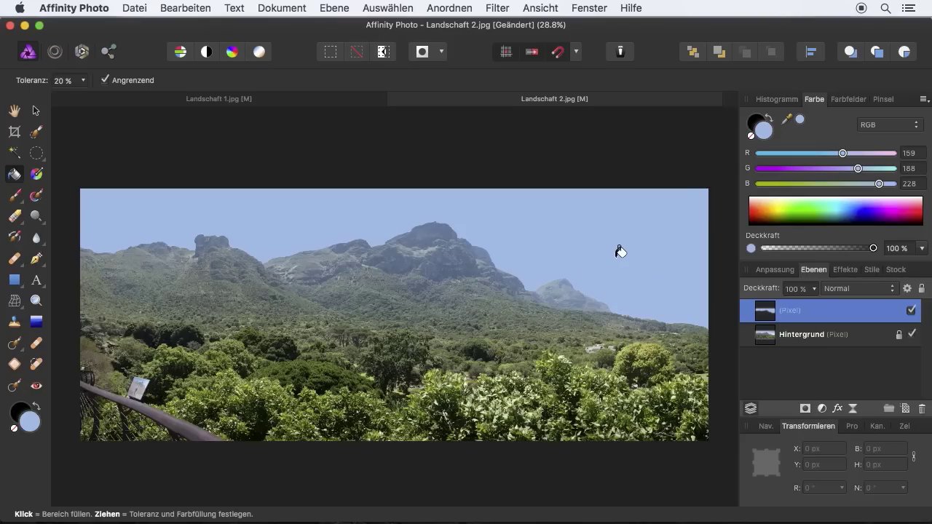
left_click(913, 335)
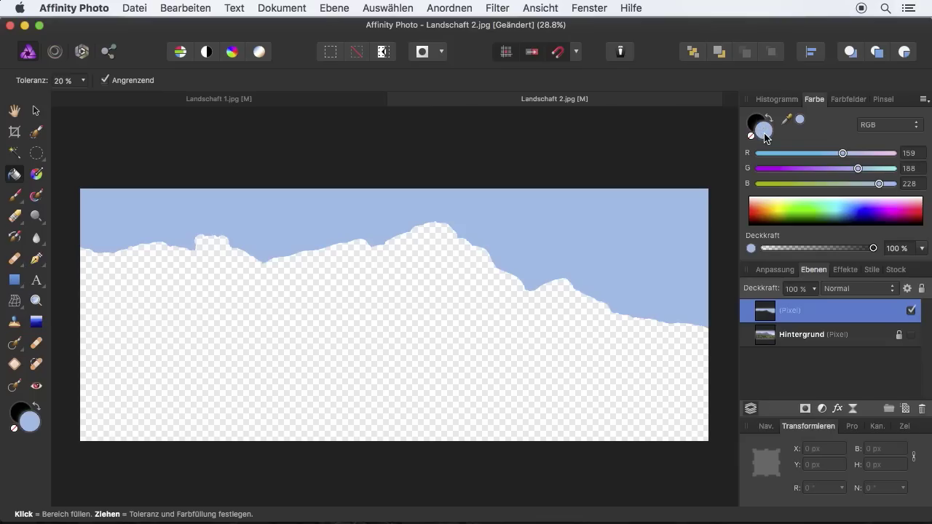
left_click(914, 337)
left_click(913, 313)
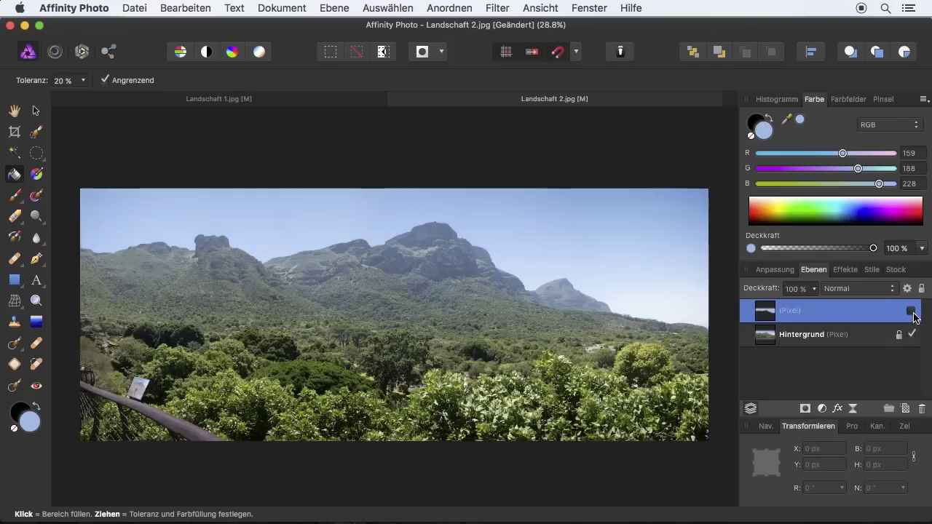
left_click(914, 318)
left_click(914, 318)
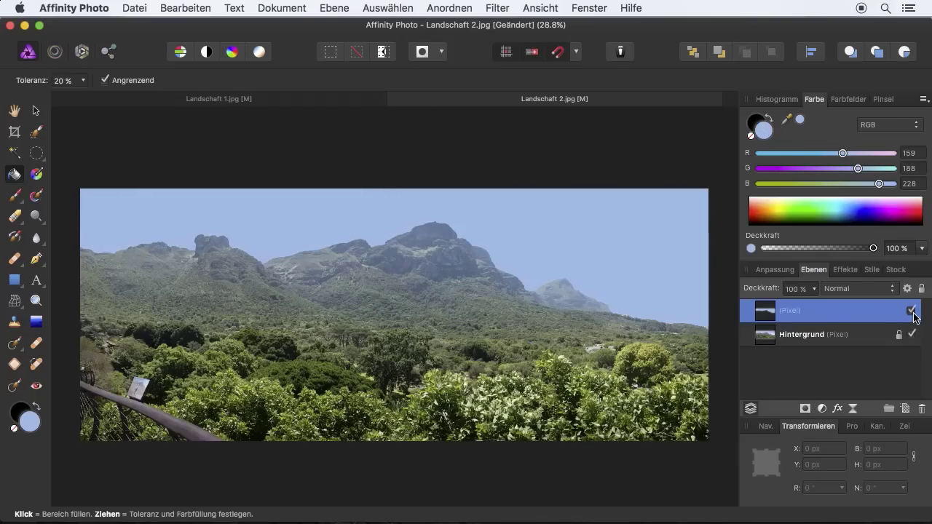
Set the blue sky layer's blend mode to Multiplizieren, then select the Hintergrund layer
left_click(870, 291)
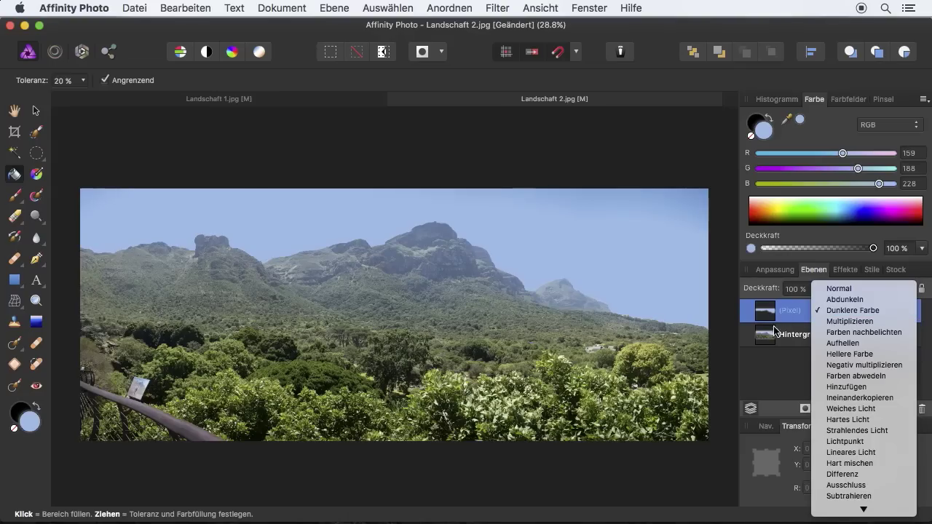
left_click(847, 321)
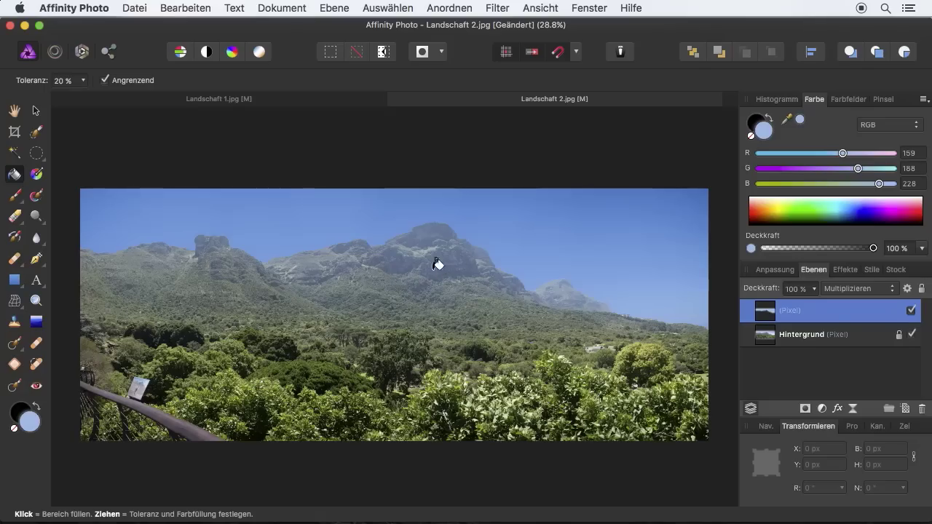
left_click(769, 337)
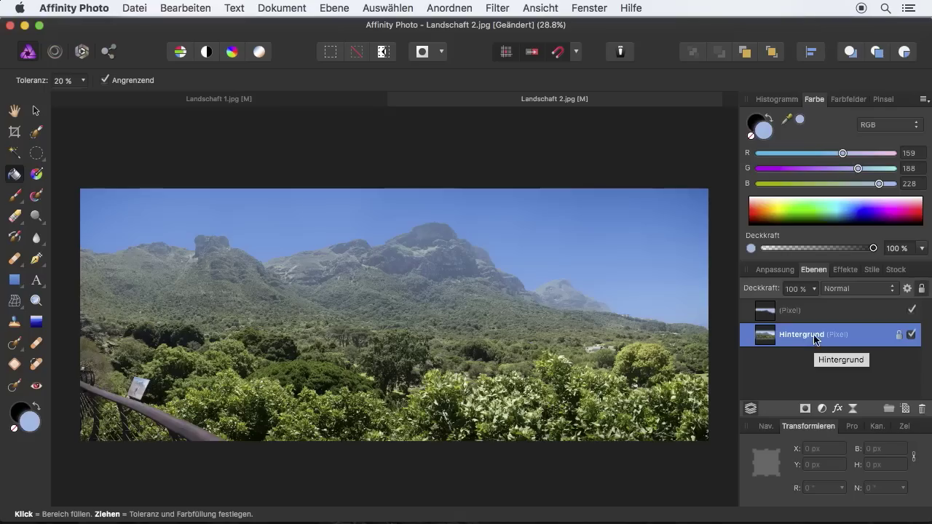
Preview Haze Removal on the background with reduced distance, tuned strength and lower exposure correction
left_click(37, 327)
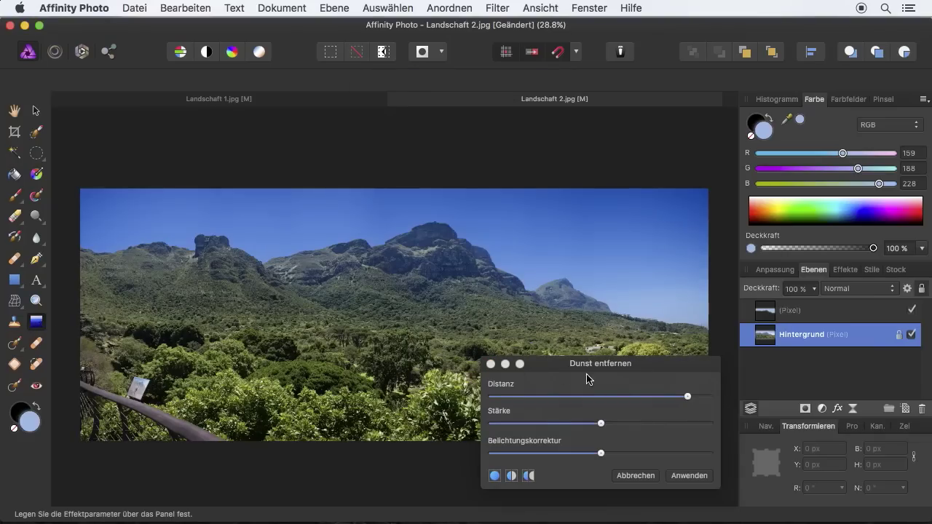
left_click_drag(604, 364, 588, 344)
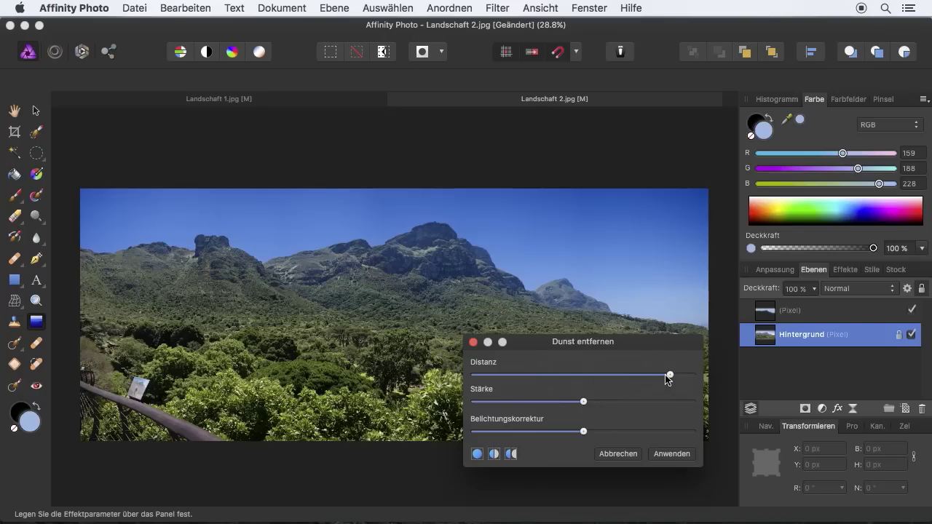
mouse_move(672, 377)
left_mouse_down()
mouse_move(502, 380)
mouse_move(551, 381)
left_mouse_up()
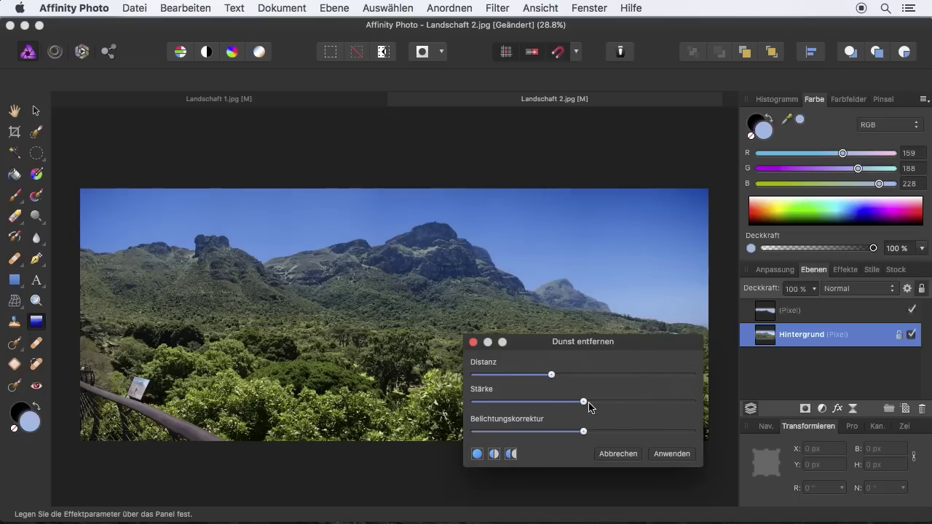
mouse_move(587, 405)
left_mouse_down()
mouse_move(531, 404)
mouse_move(591, 406)
left_mouse_up()
mouse_move(583, 434)
left_mouse_down()
mouse_move(558, 436)
mouse_move(616, 436)
mouse_move(548, 441)
mouse_move(629, 437)
mouse_move(612, 440)
left_mouse_up()
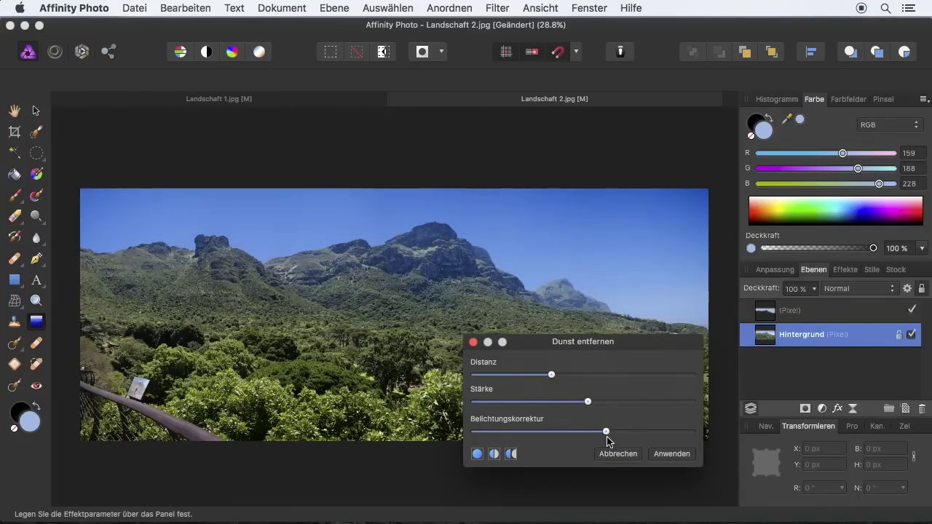
Apply the haze removal and lower the blue sky layer's opacity to 96%
left_click(684, 454)
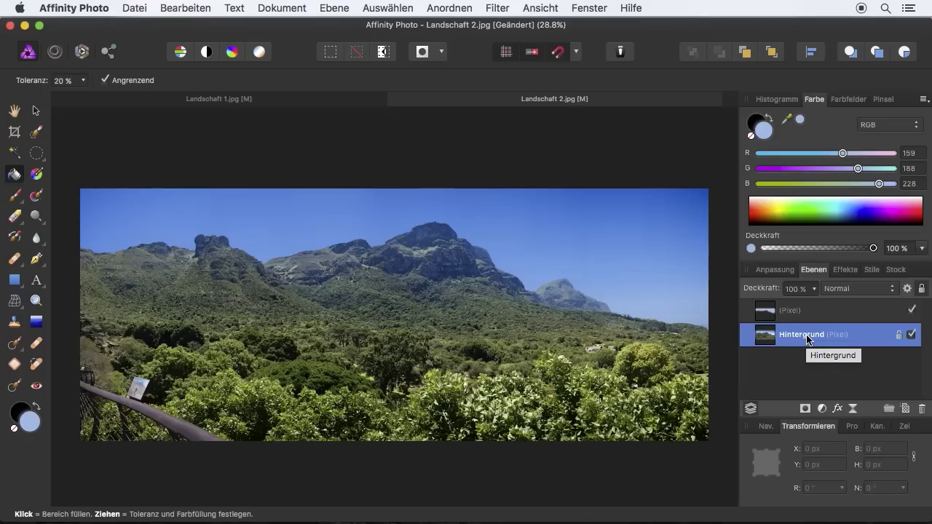
left_click(878, 313)
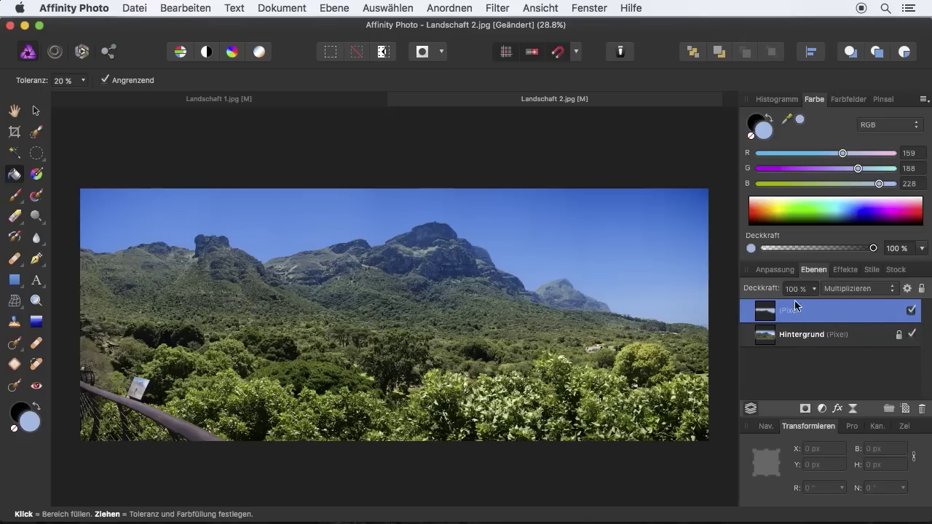
left_click(815, 289)
mouse_move(814, 309)
left_mouse_down()
mouse_move(782, 312)
mouse_move(808, 318)
left_mouse_up()
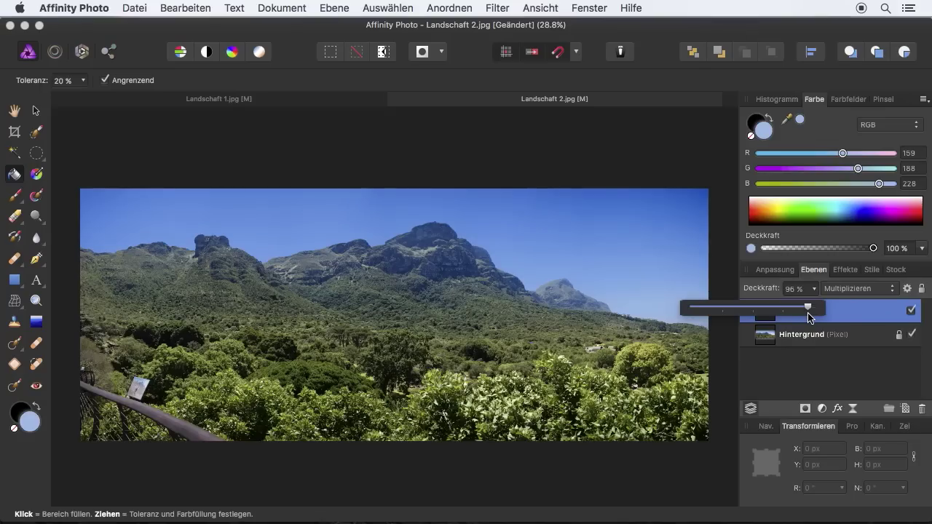